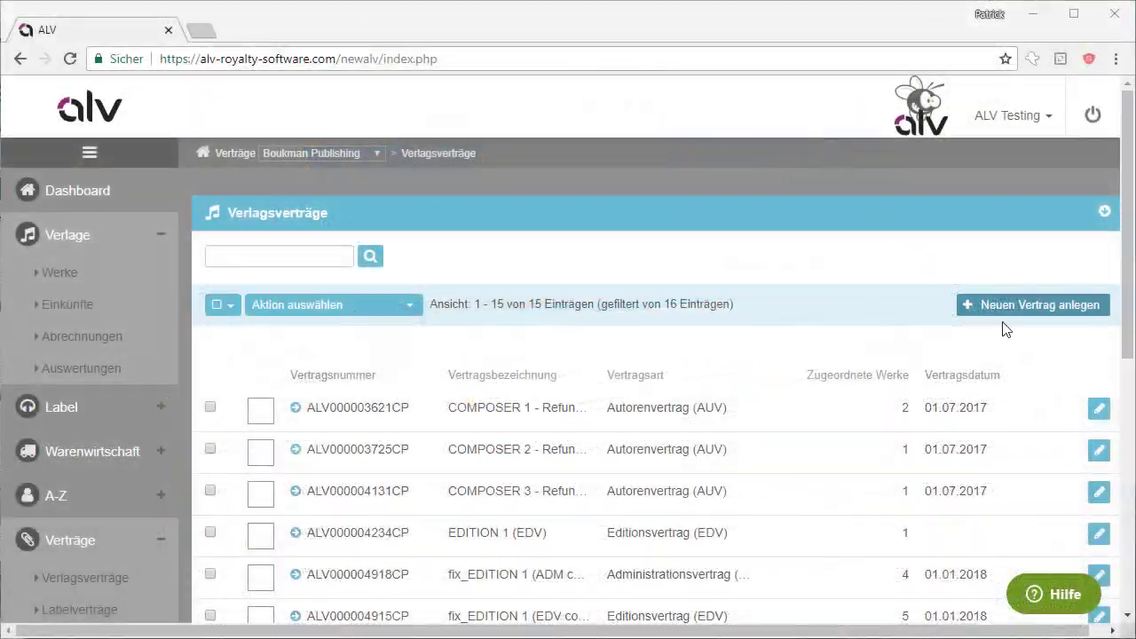
- Open contract ALV000003621CP and make its Boukman Records subcatalog editable from the Unterkataloge list
left_click(1098, 410)
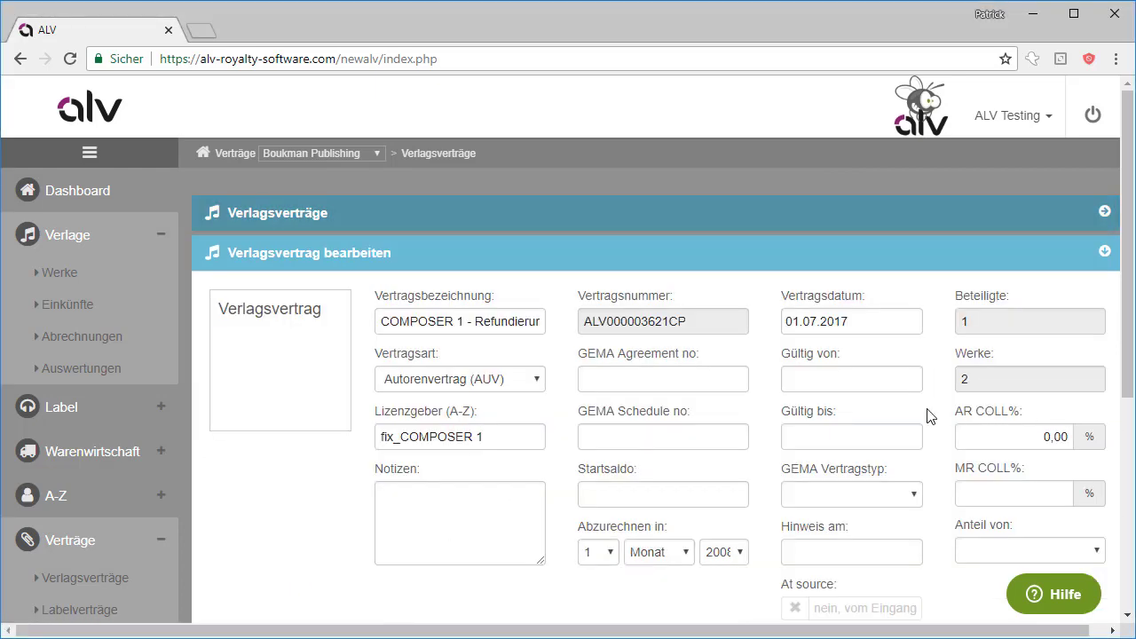
scroll(931, 417, "down", 5)
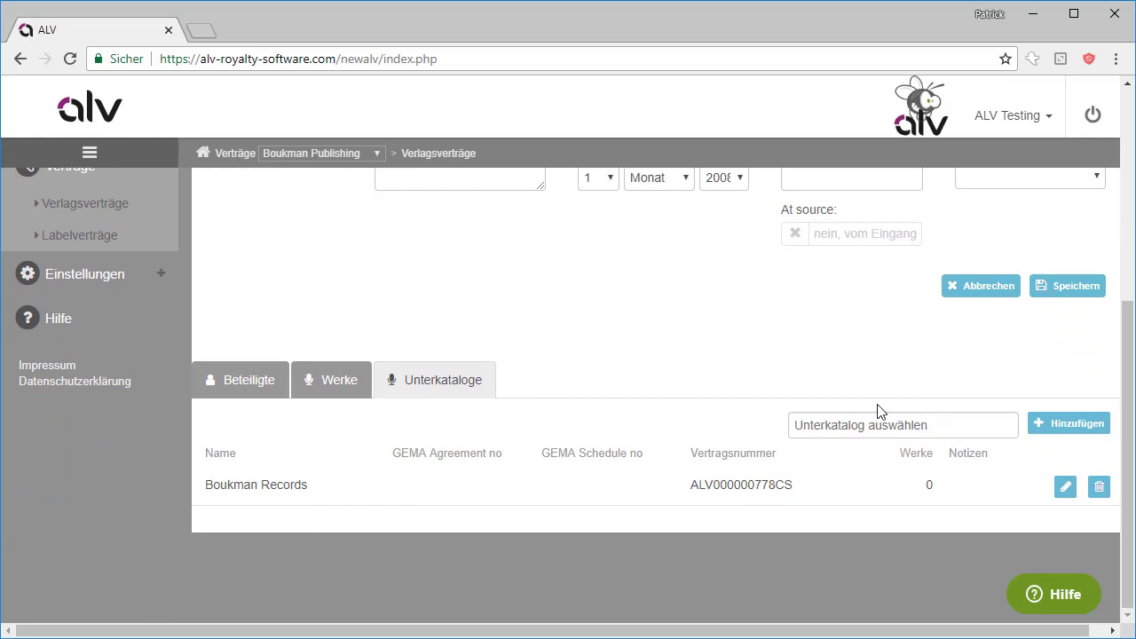
left_click(447, 381)
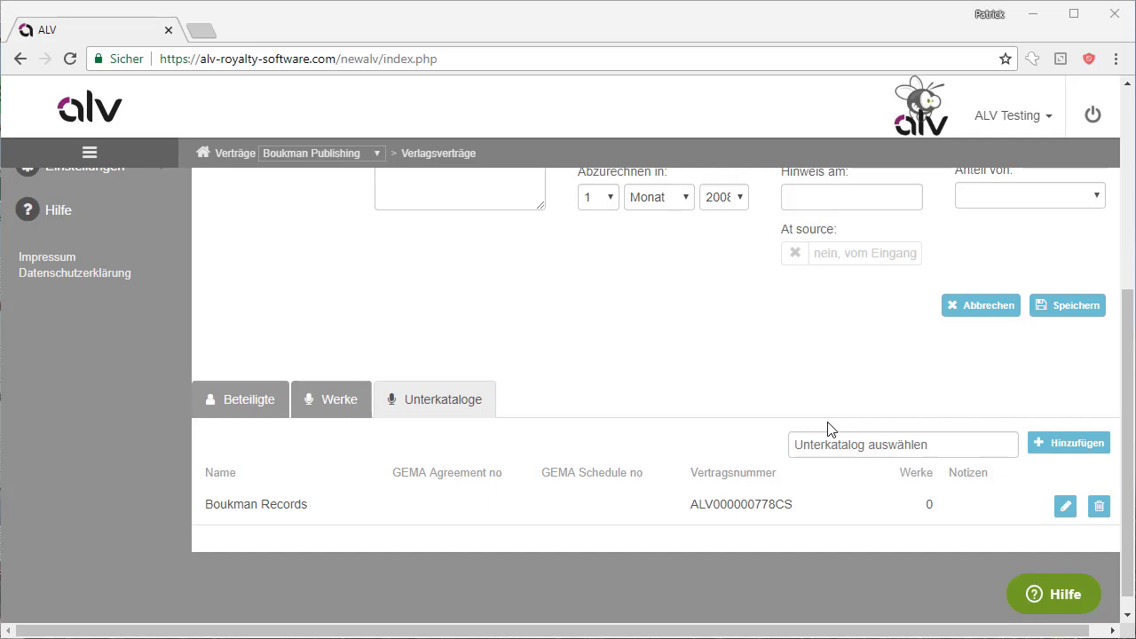
left_click(1067, 508)
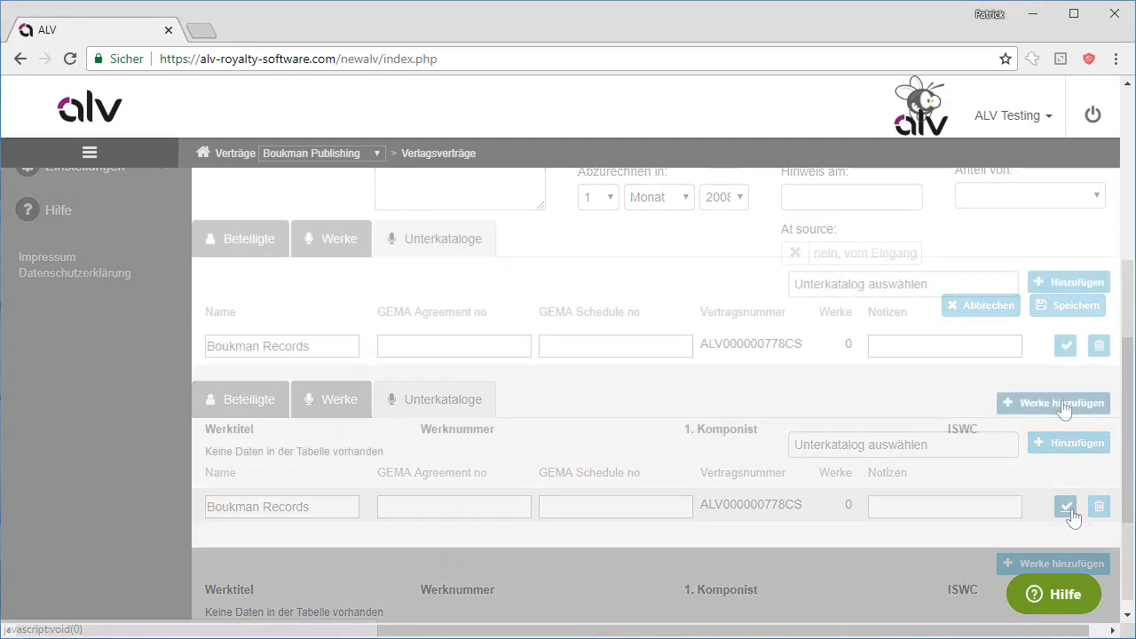
- Search 'fix' and assign fix_WORK ERROR GI and fix_WORK ERROR GI 2 to Boukman Records
left_click(1064, 405)
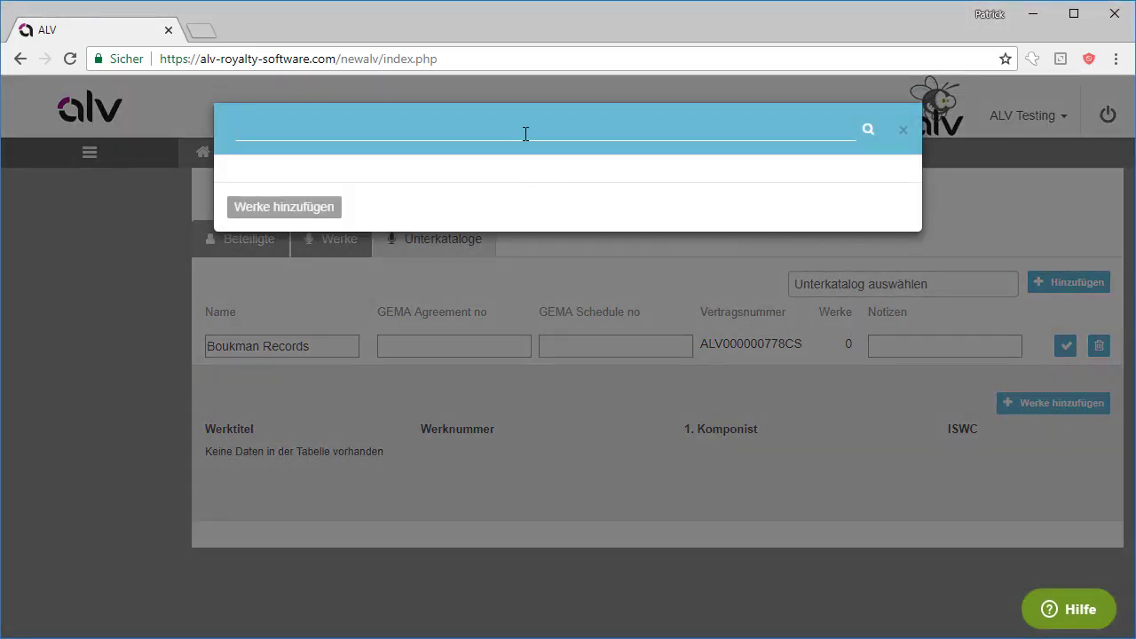
type("fix")
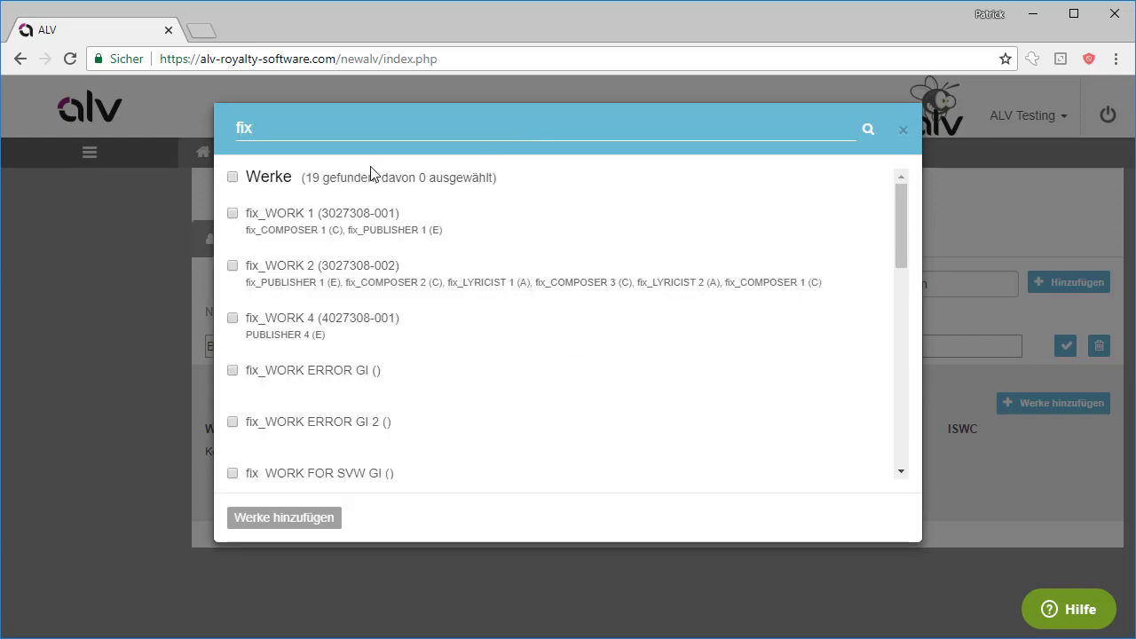
left_click(233, 372)
left_click(233, 423)
left_click(299, 522)
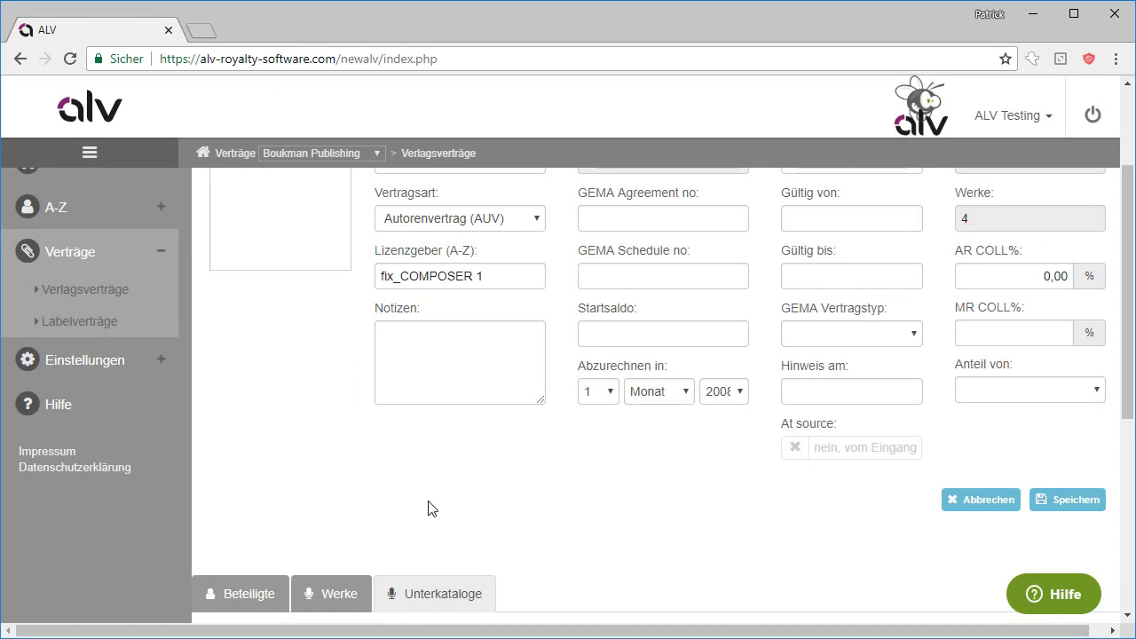
scroll(306, 401, "up", 2)
- Return to the publisher contracts list and copy contract number ALV000003621CP
left_click(270, 216)
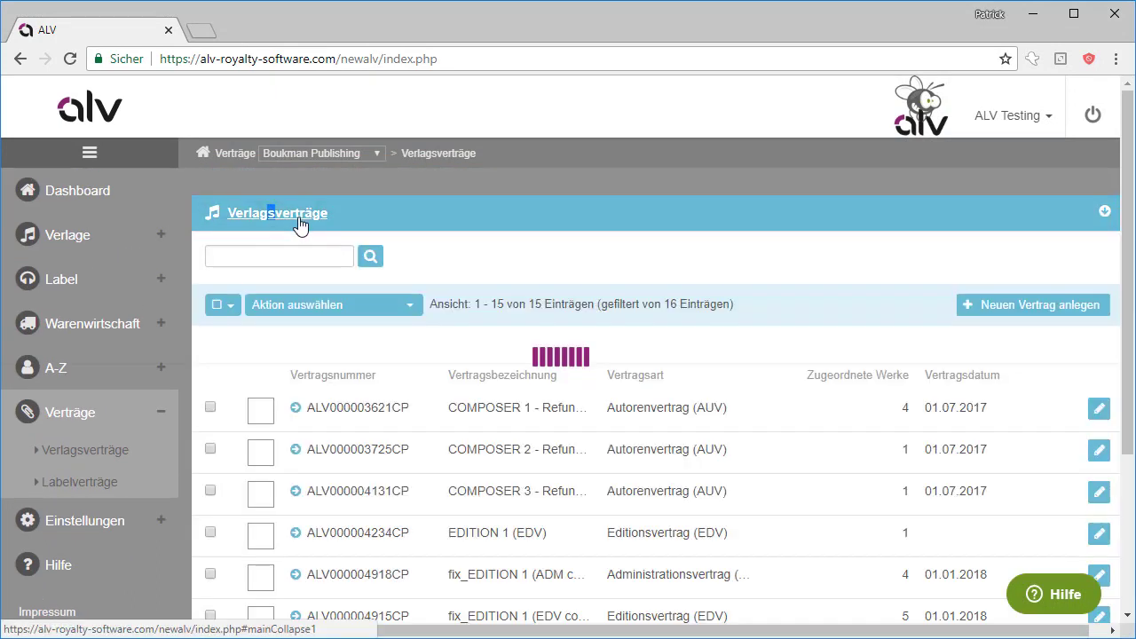
left_click(906, 409)
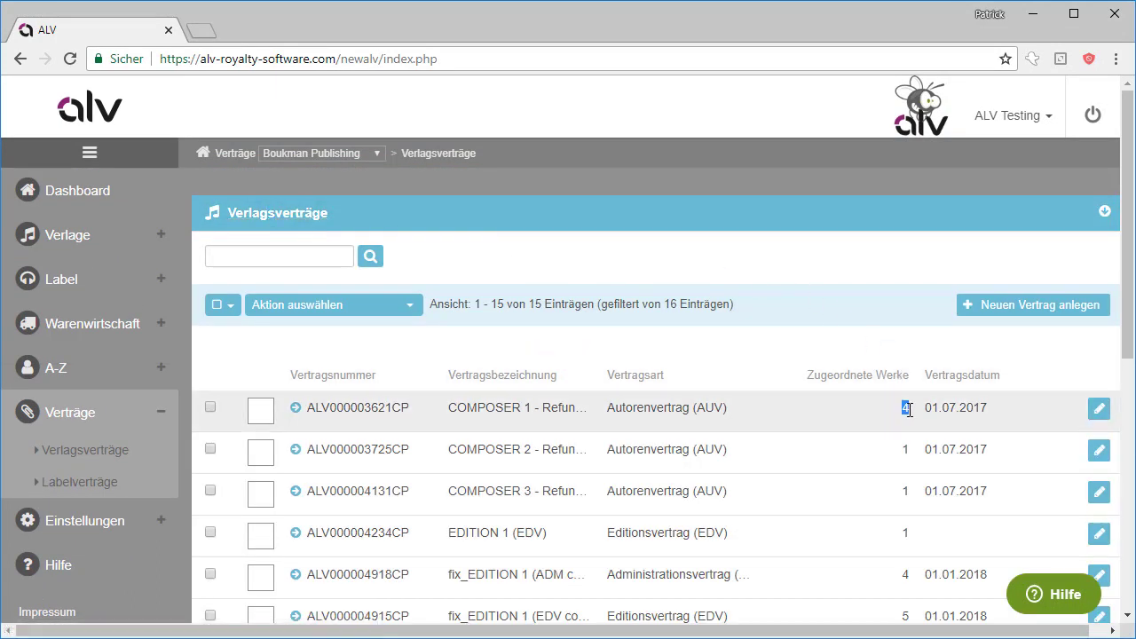
double_click(329, 406)
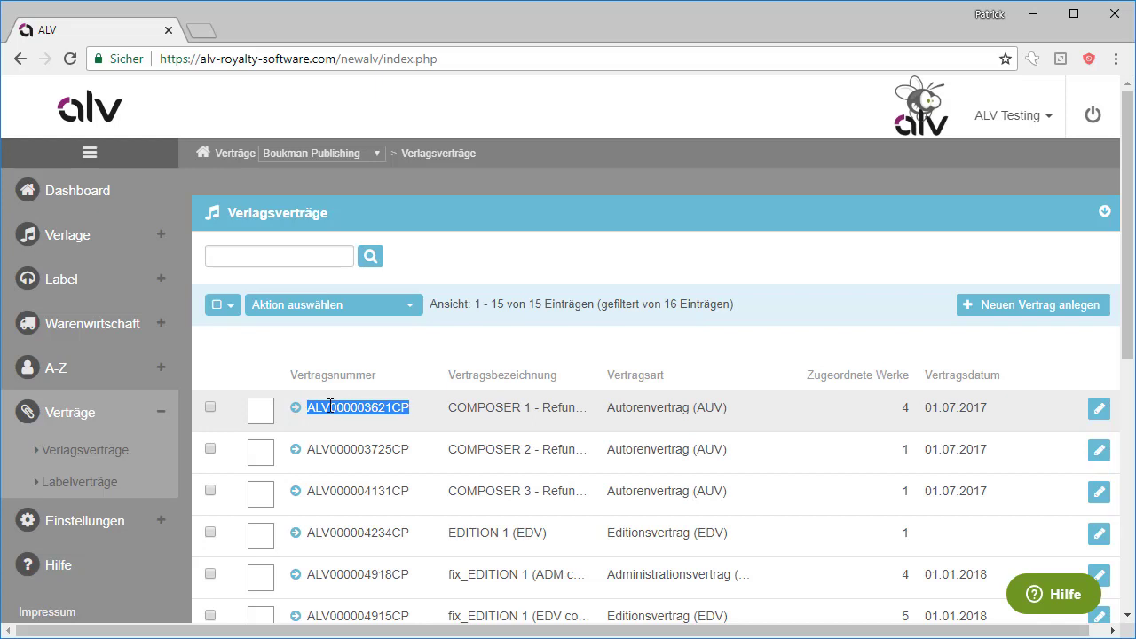
- Filter the Werke list by ALV000003621CP and view the details of fix_WORK 1
left_click(102, 244)
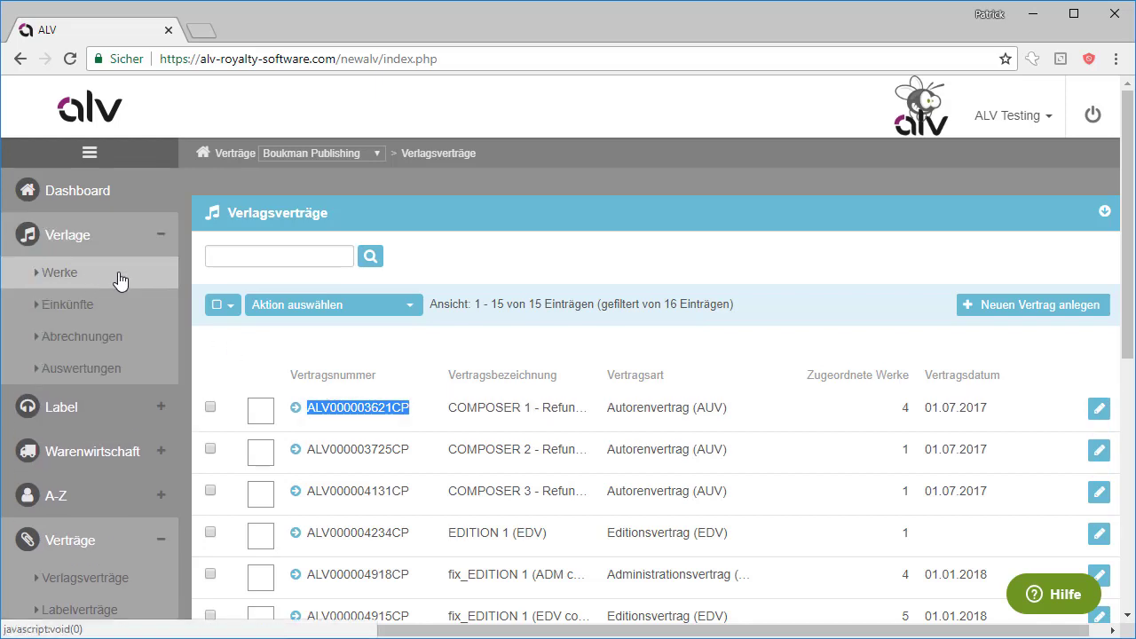
left_click(111, 273)
left_click(276, 255)
type("ALV000003621CP")
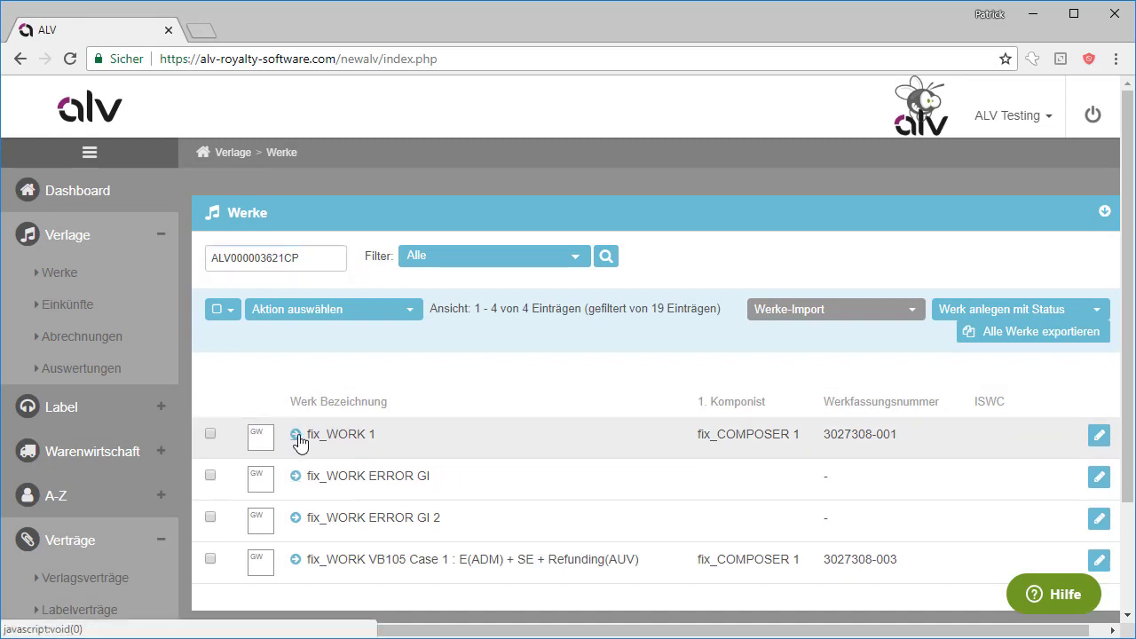
left_click(296, 435)
- Copy subcatalog number ALV000000778CS from the contract's subcatalogs
left_click(319, 315)
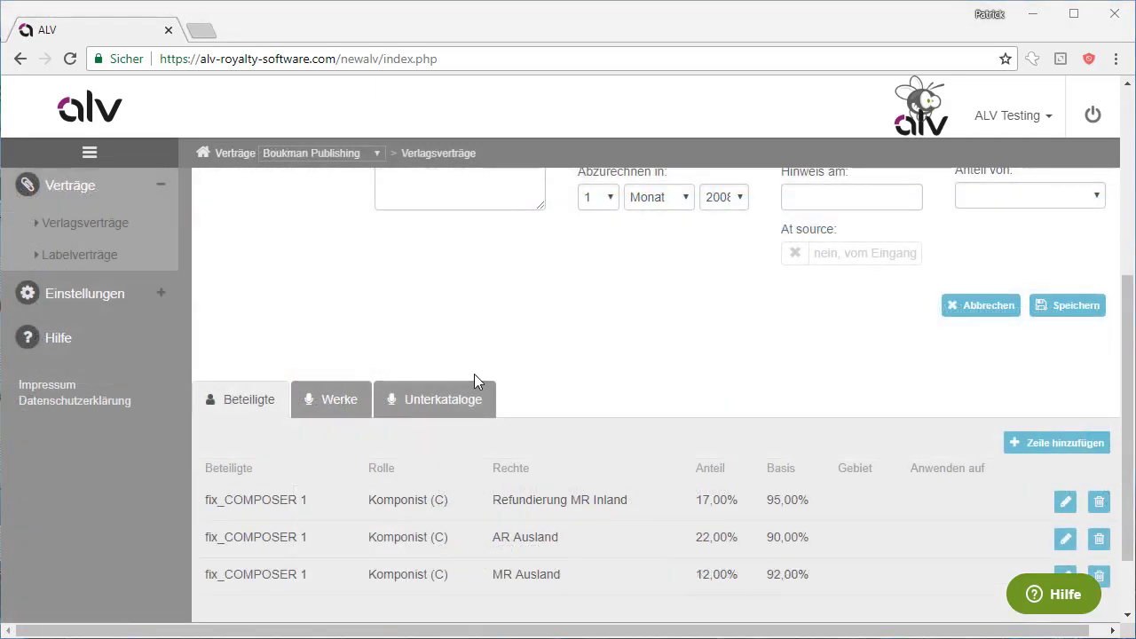
left_click(447, 401)
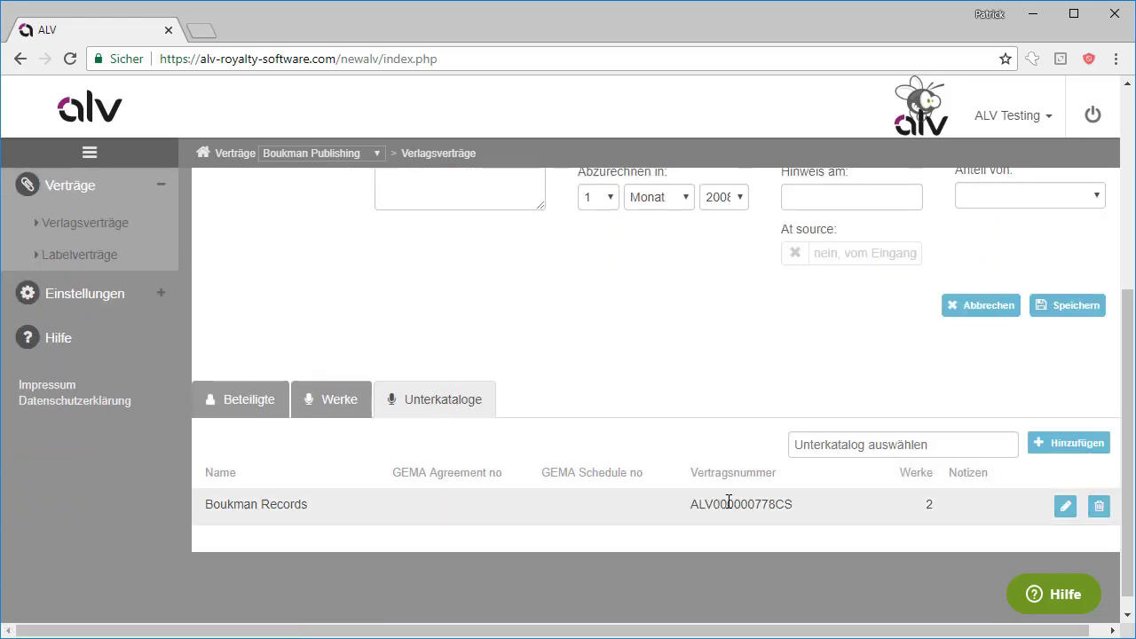
double_click(729, 504)
key("ctrl+c")
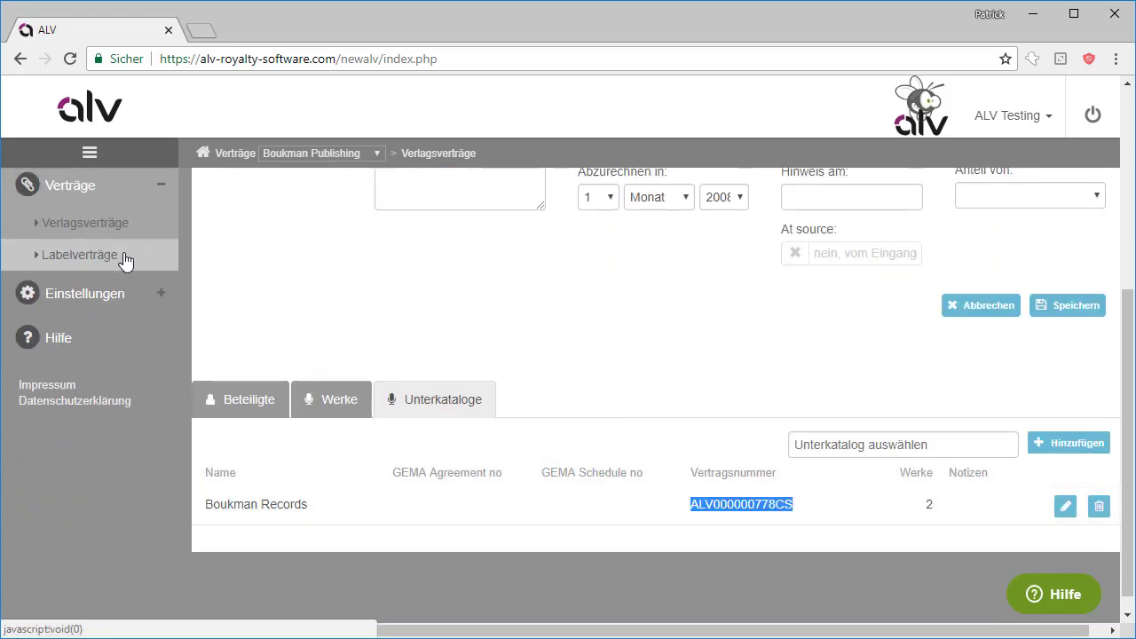
- Filter the Werke list by ALV000000778CS, then clear the search to show all 19 works
scroll(125, 261, "up", 4)
left_click(98, 271)
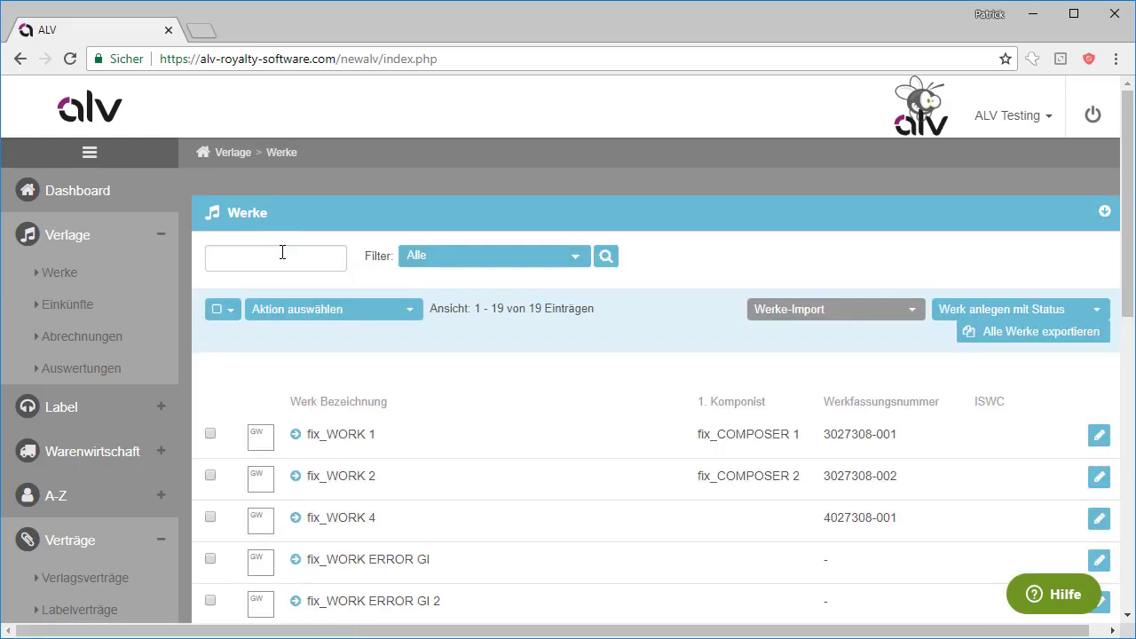
left_click(282, 253)
key("ctrl+v")
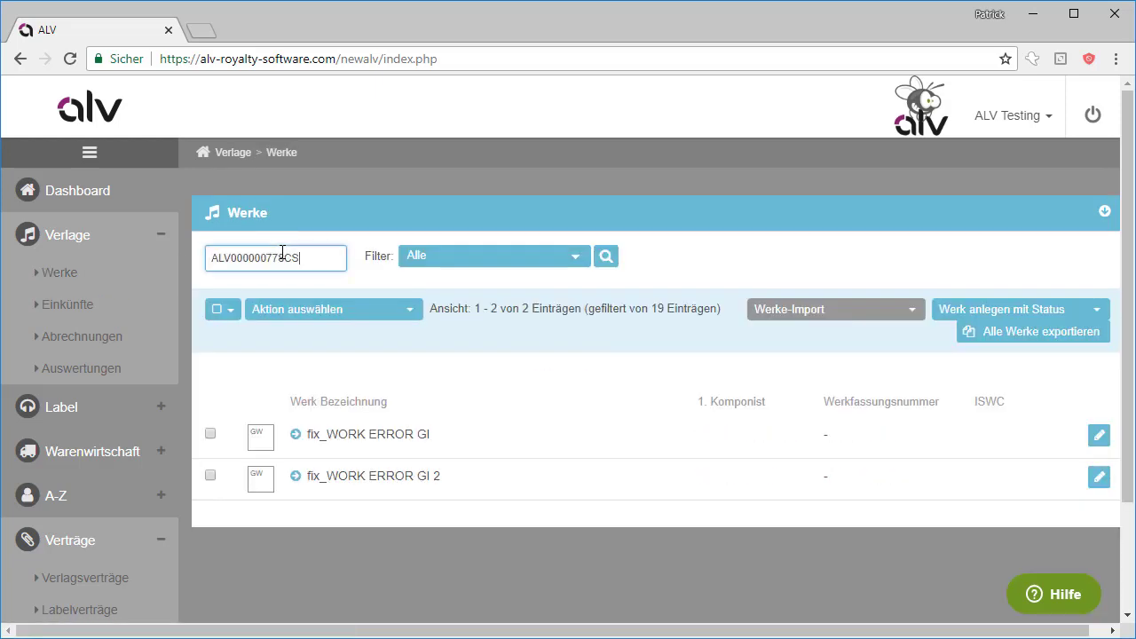
key("ctrl+a")
key("BackSpace")
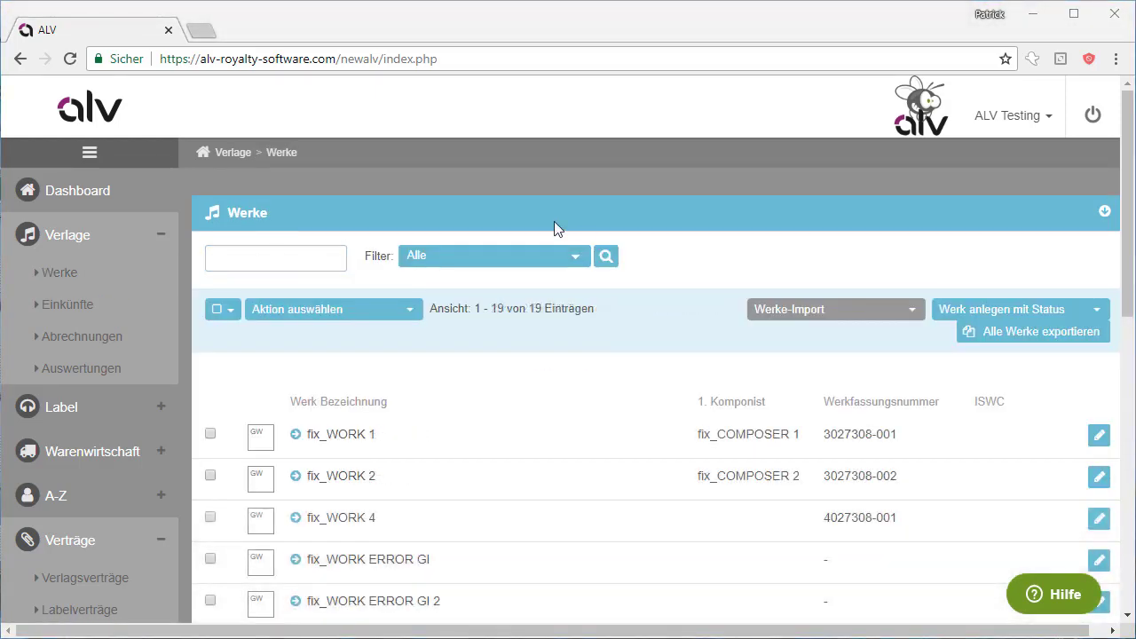
- Filter the works list to GEMA Status=2
left_click(557, 259)
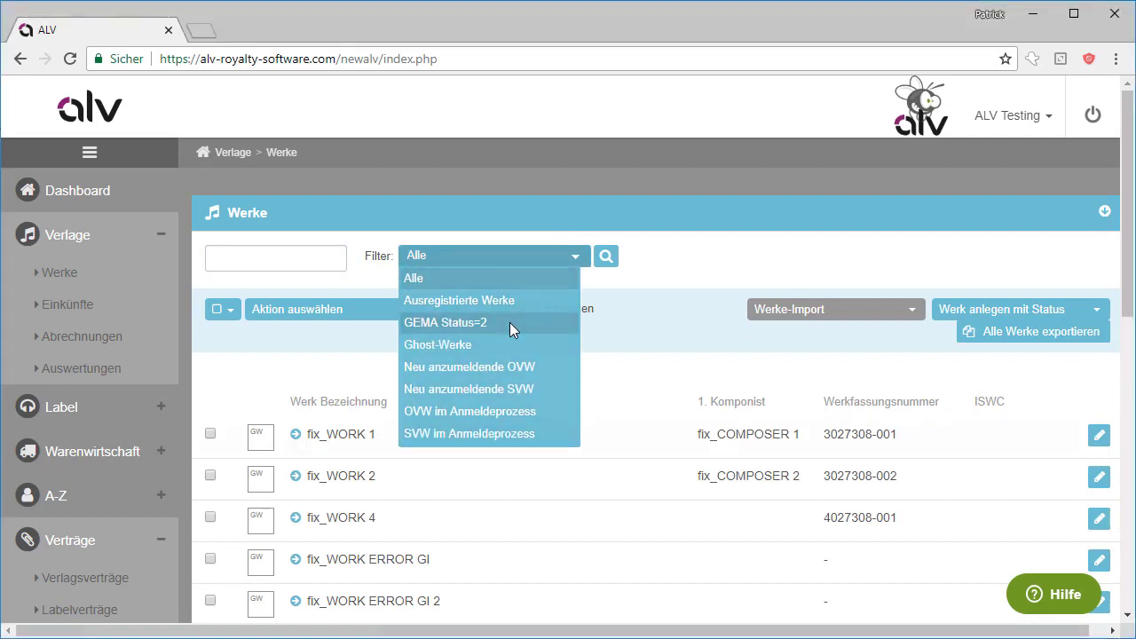
left_click(510, 323)
left_click(610, 259)
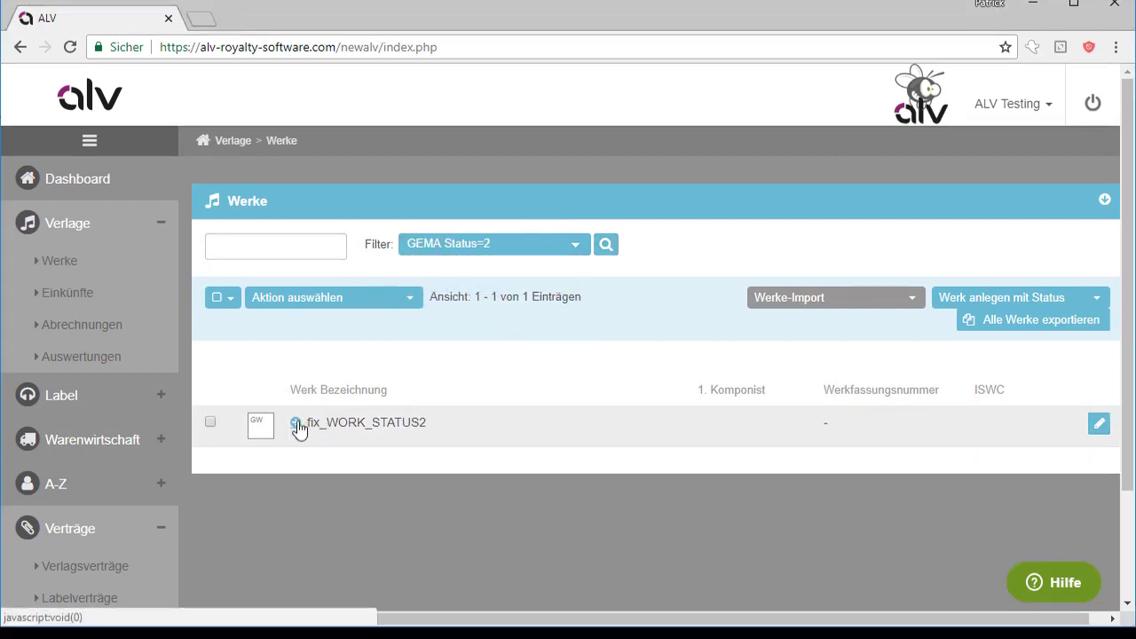
- Inspect fix_WORK_STATUS2's rights-holder shares, then go to the Verlagsverträge list
left_click(298, 428)
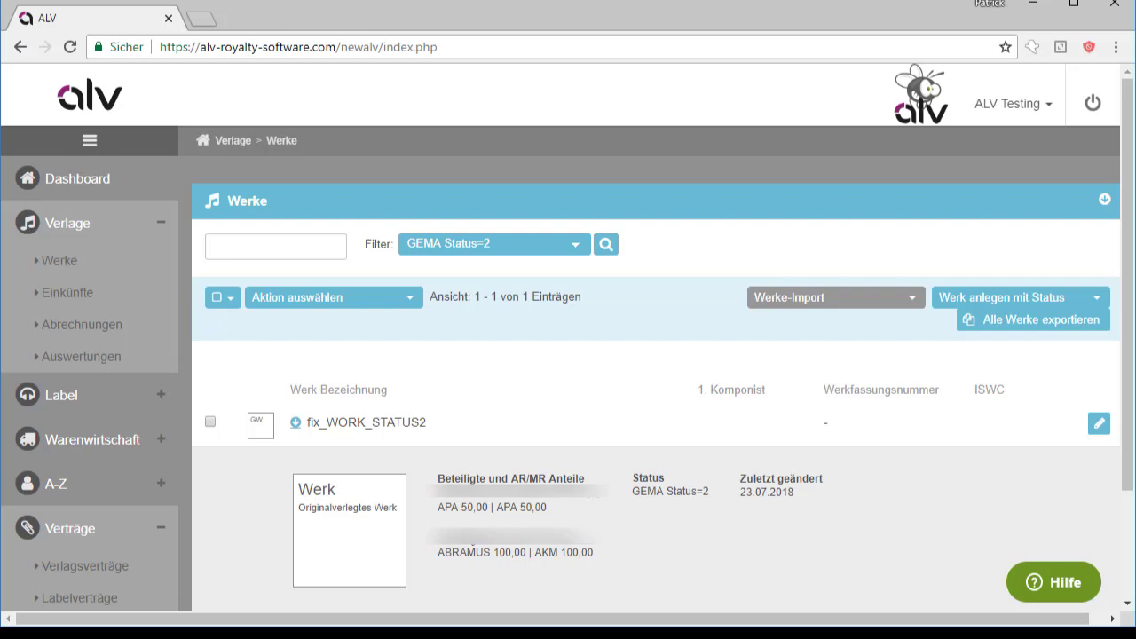
left_click_drag(460, 506, 515, 551)
left_click(130, 586)
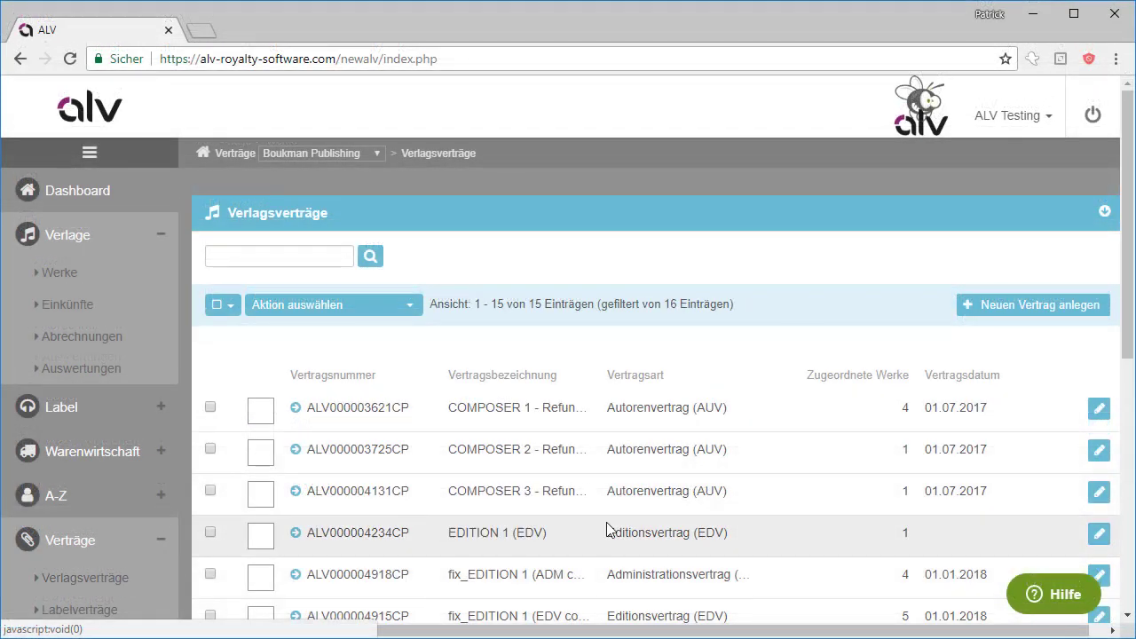
- Search 'status2' and add fix_WORK_STATUS2 to the COMPOSER 1 contract's works
left_click(1099, 409)
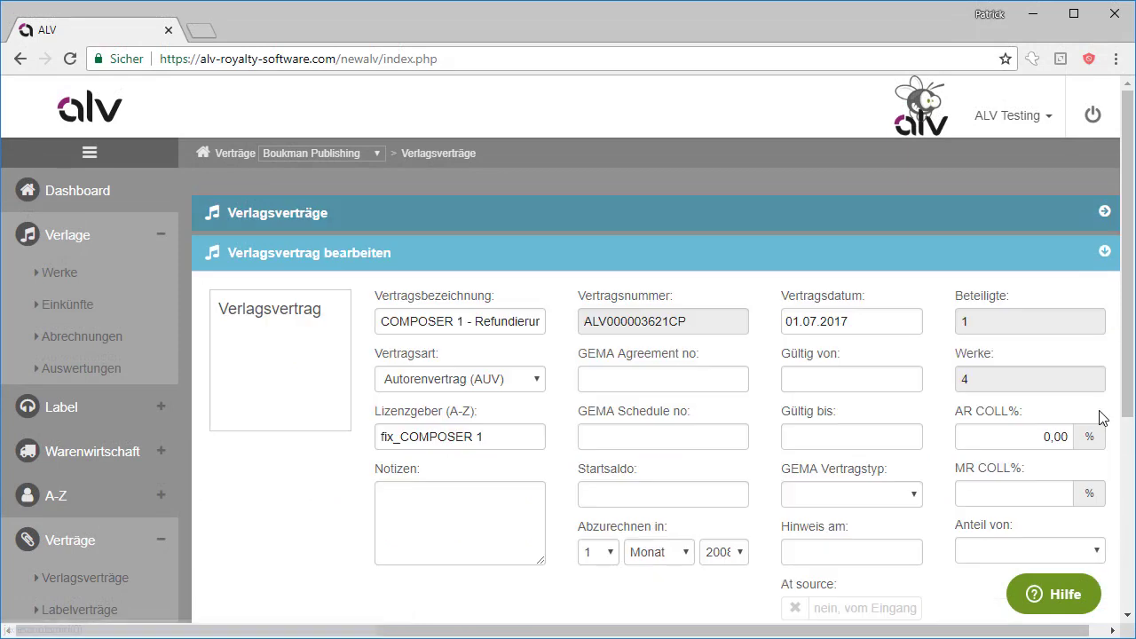
scroll(789, 515, "down", 2)
left_click(362, 577)
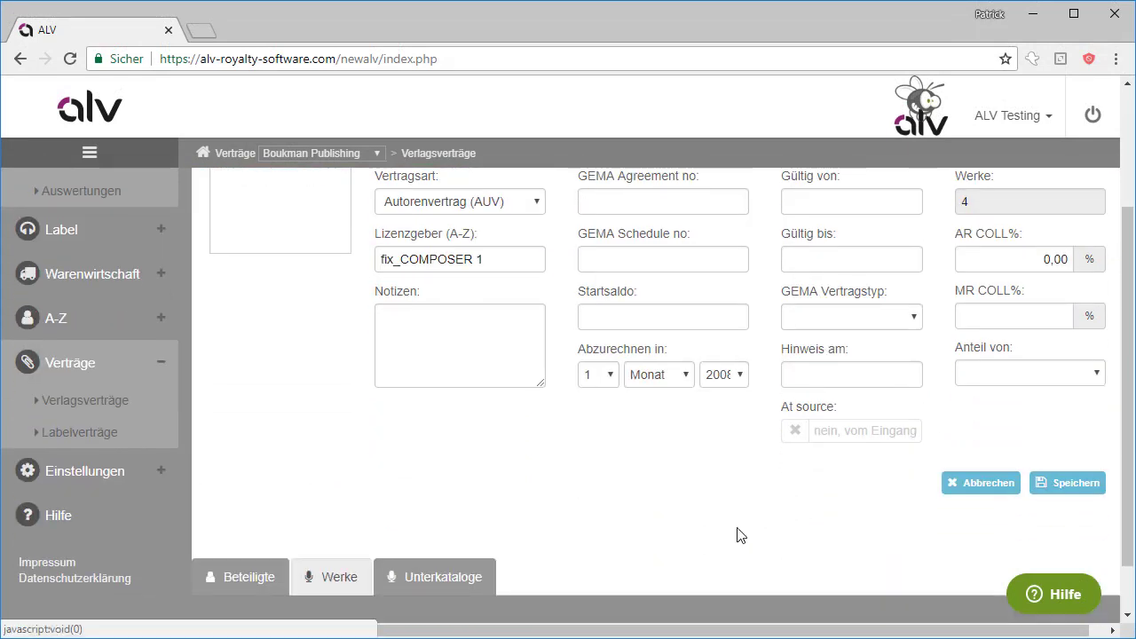
scroll(1027, 507, "down", 2)
left_click(1040, 454)
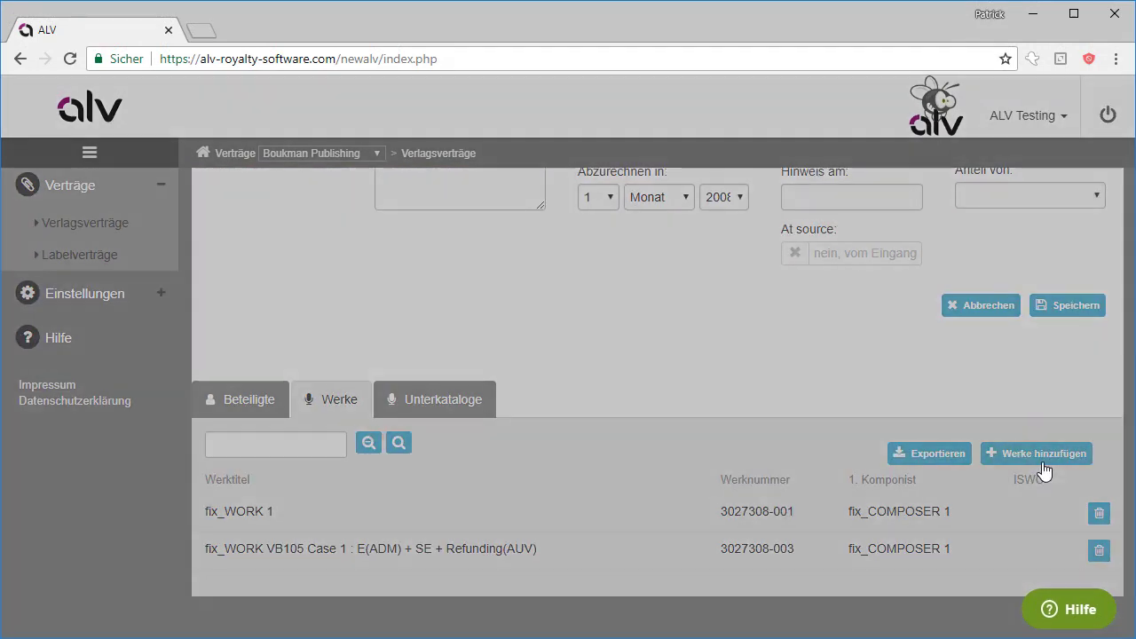
type("status")
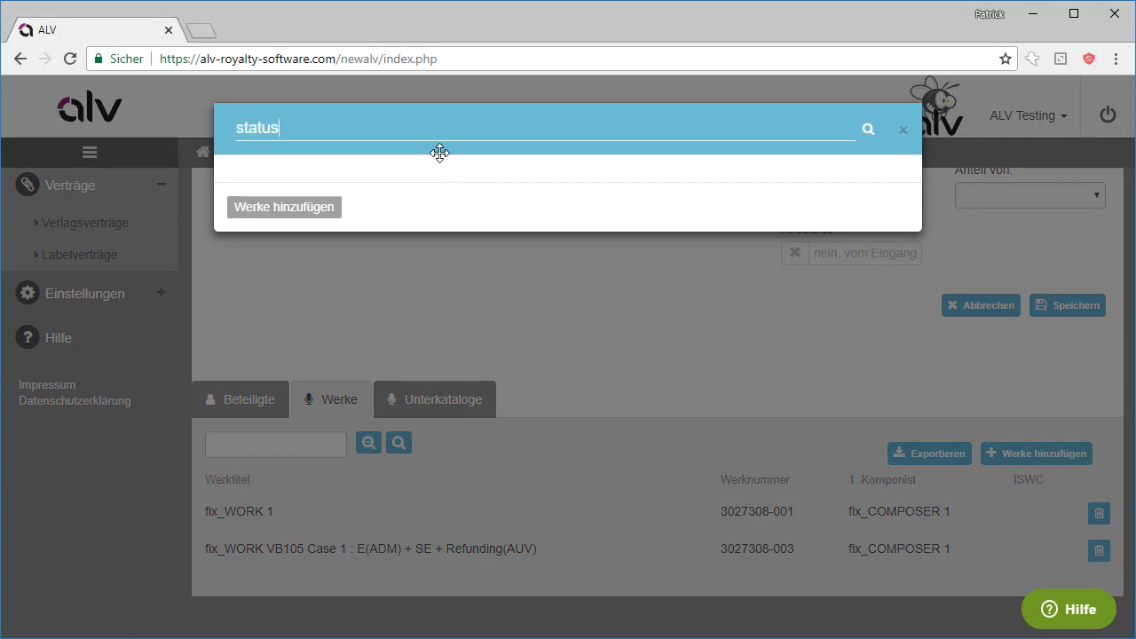
type("2")
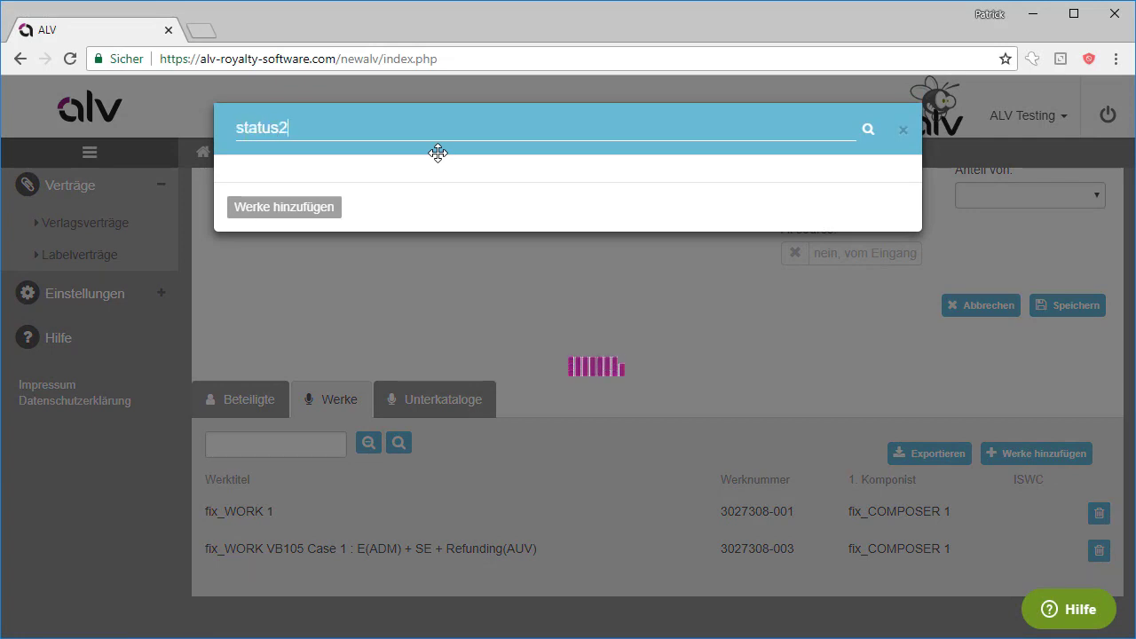
left_click(234, 218)
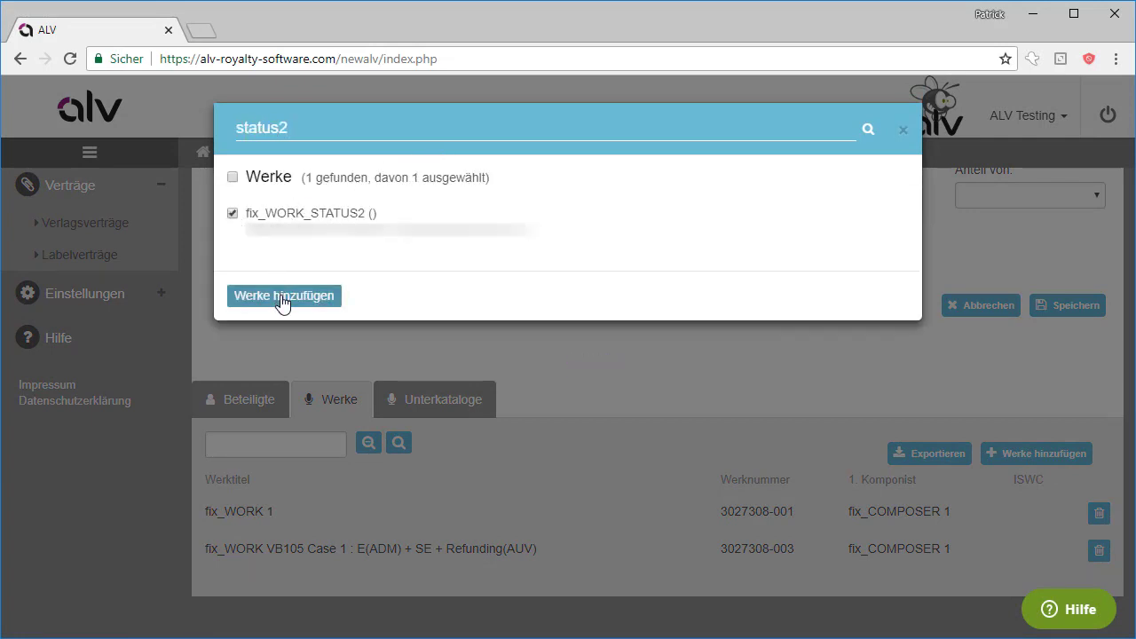
left_click(282, 299)
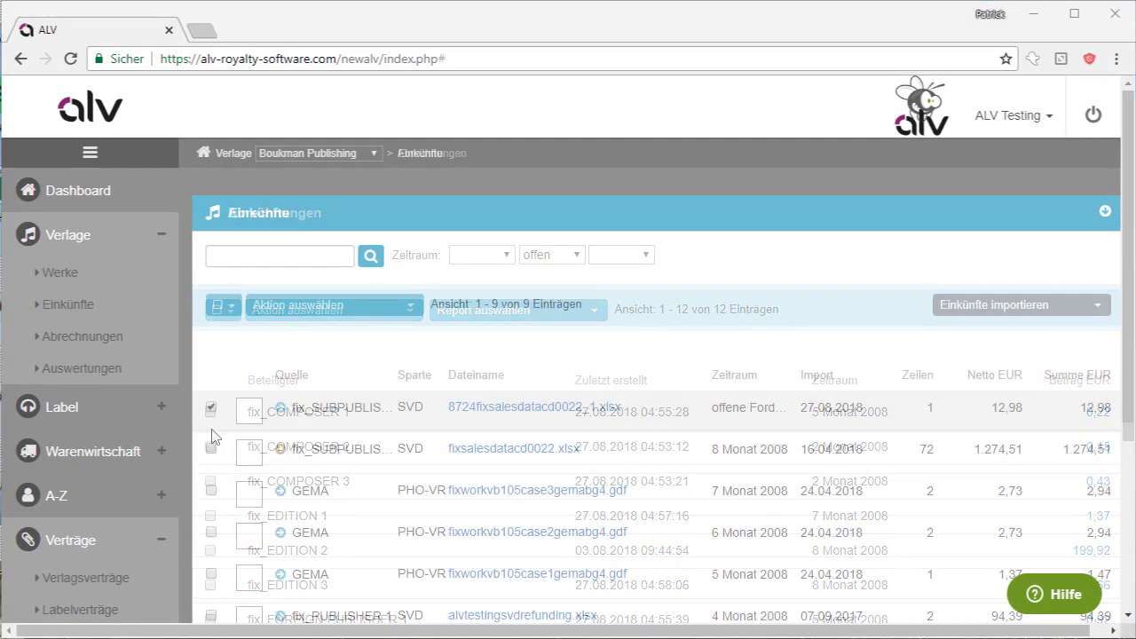
- Run Fehlerlisten aktualisieren on the income page, then go to the Label tracks section
left_click(305, 305)
left_click(311, 326)
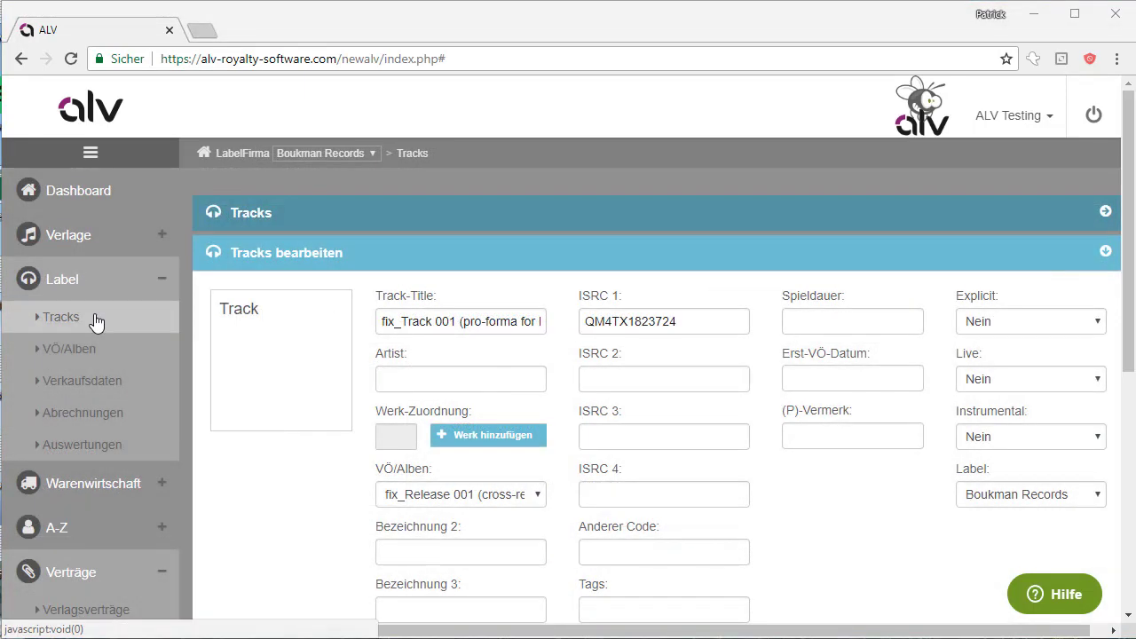
left_click(96, 322)
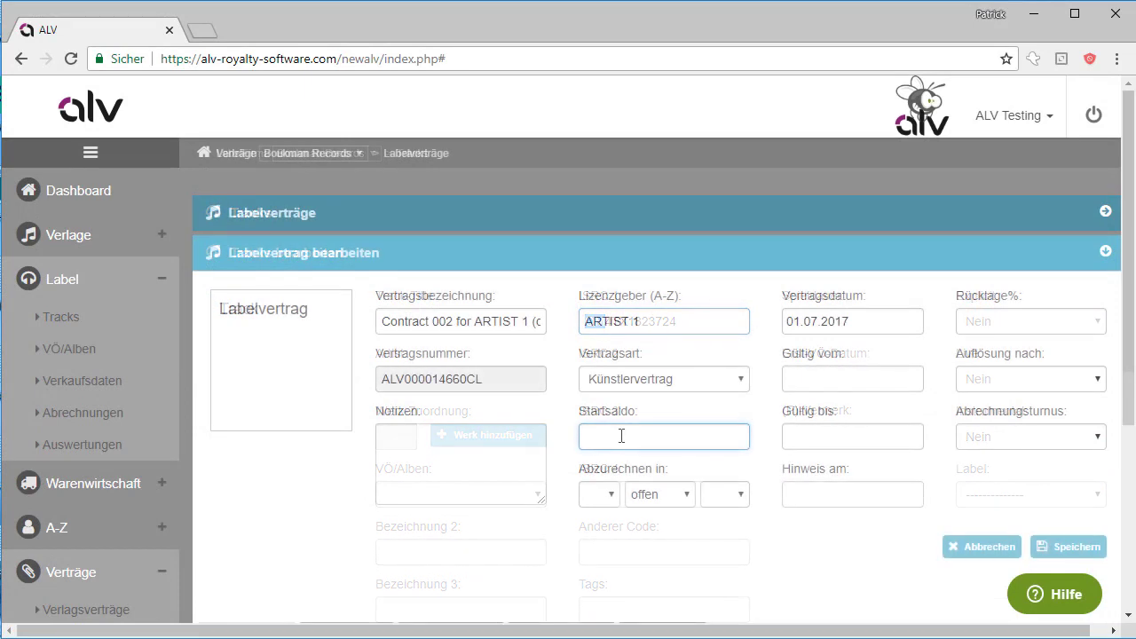
- Give the ARTIST 1 label contract start balance -258 and billing period half-year 2 of 2018
type("-258")
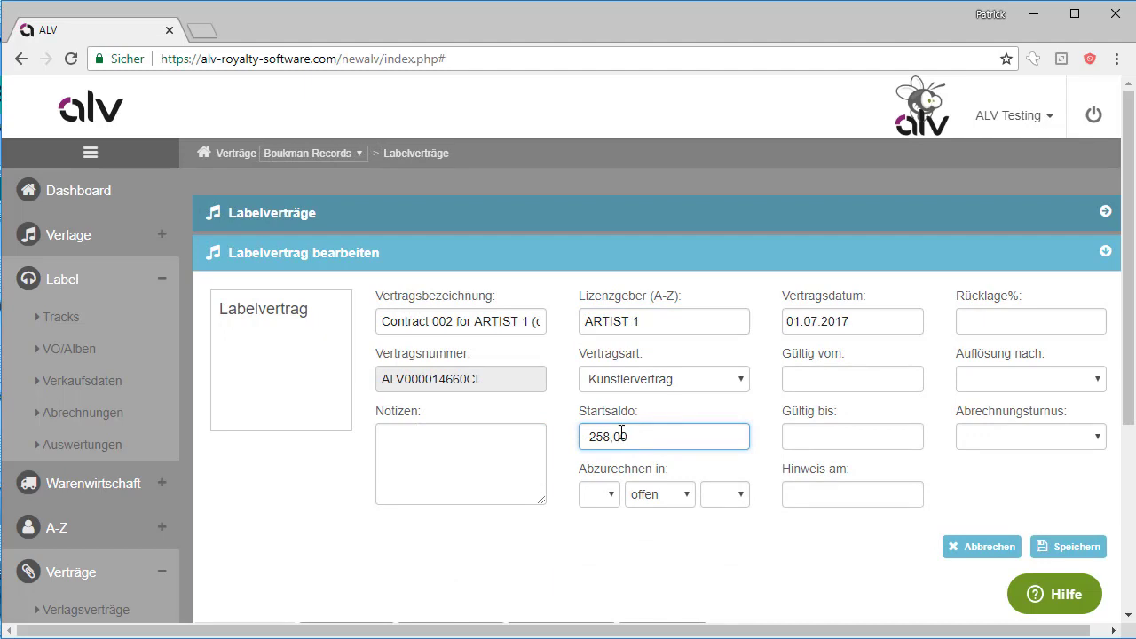
left_click(672, 502)
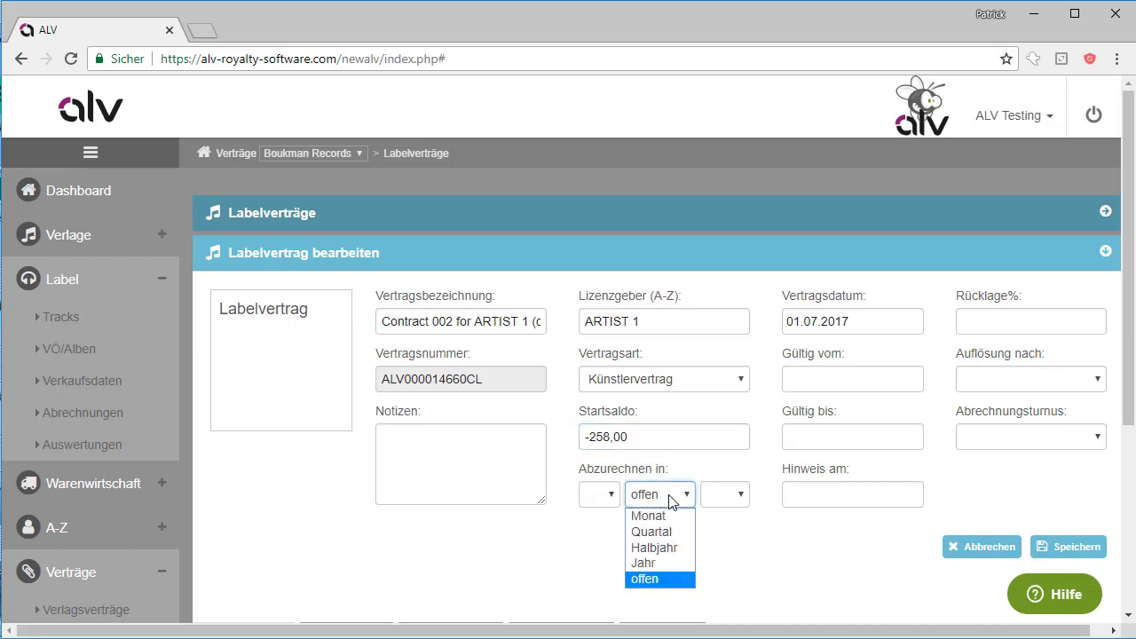
left_click(657, 548)
left_click(599, 495)
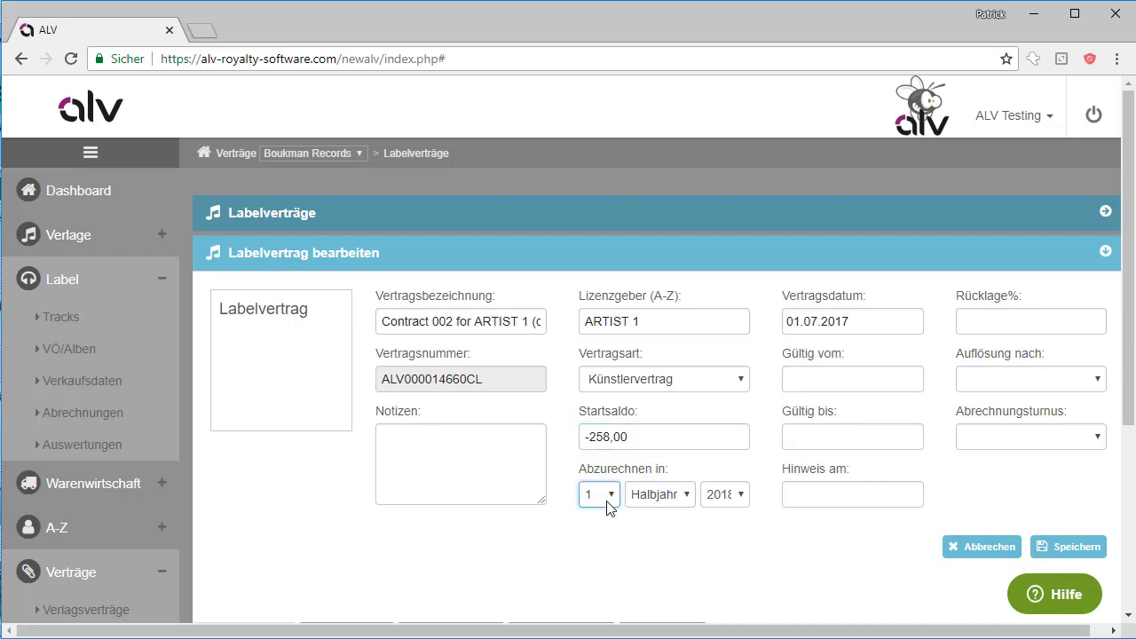
left_click(610, 495)
left_click(604, 533)
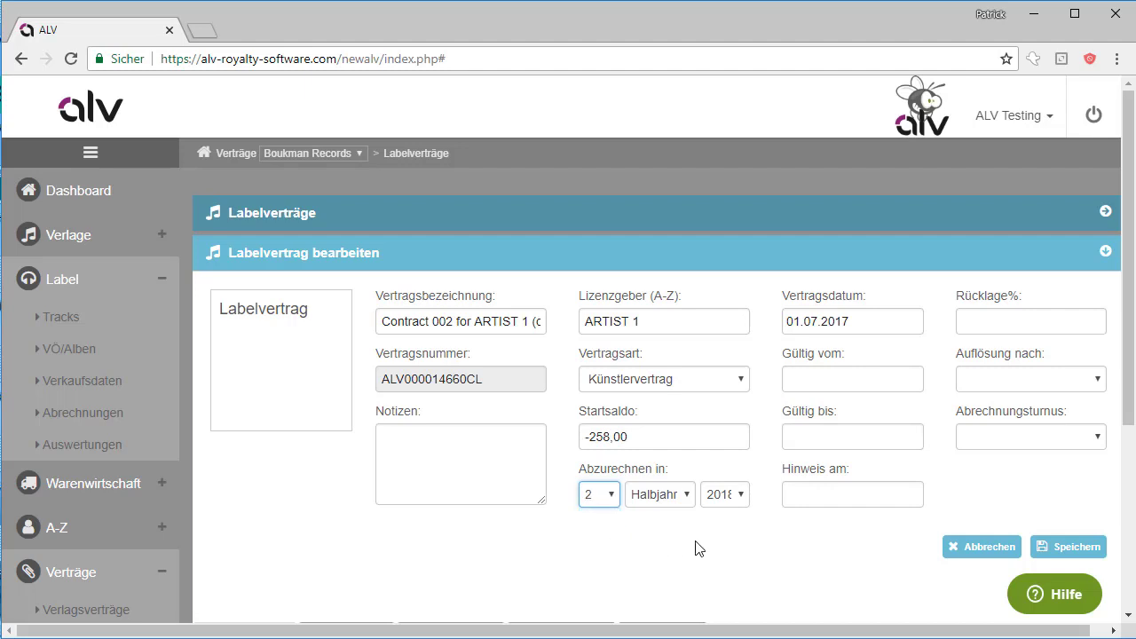